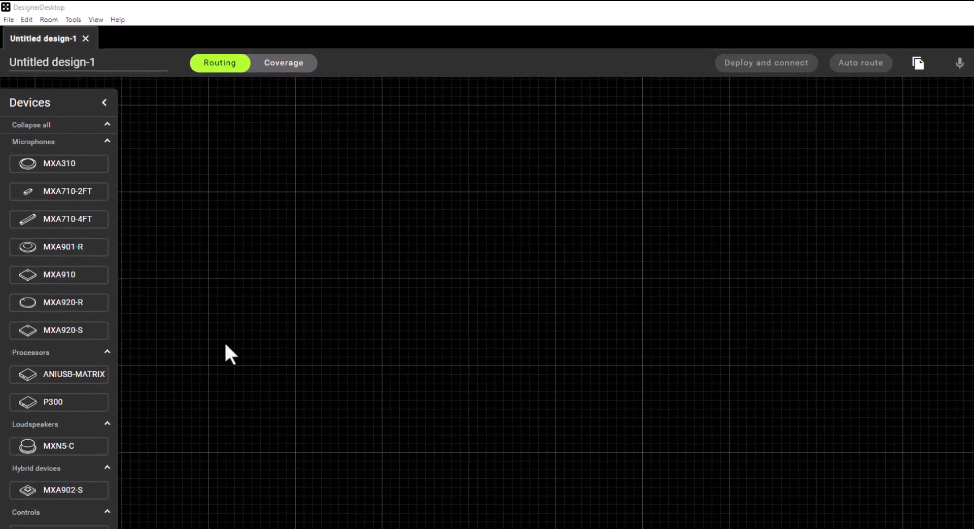
Step: Open the room file Test Room 1.rdf from the Designer Files folder
{"action": "left_click", "coordinate": [10, 25]}
{"action": "left_click", "coordinate": [29, 79]}
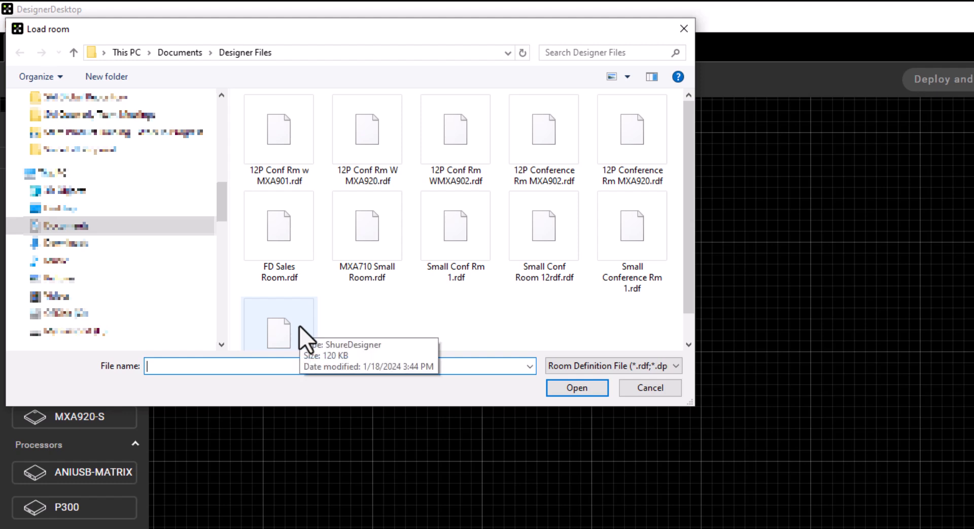
{"action": "scroll", "coordinate": [300, 326], "scroll_direction": "down", "scroll_amount": 1}
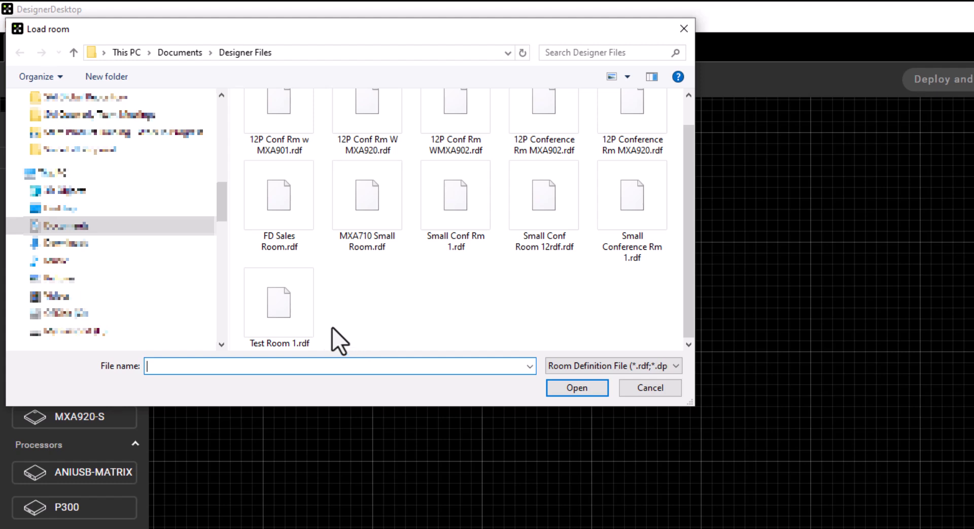
{"action": "left_click", "coordinate": [300, 320]}
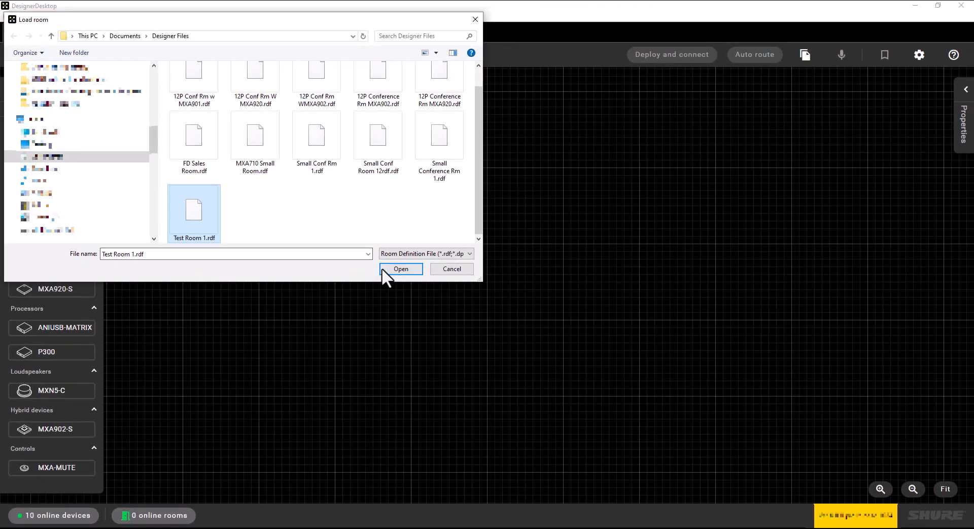
{"action": "left_click", "coordinate": [383, 268]}
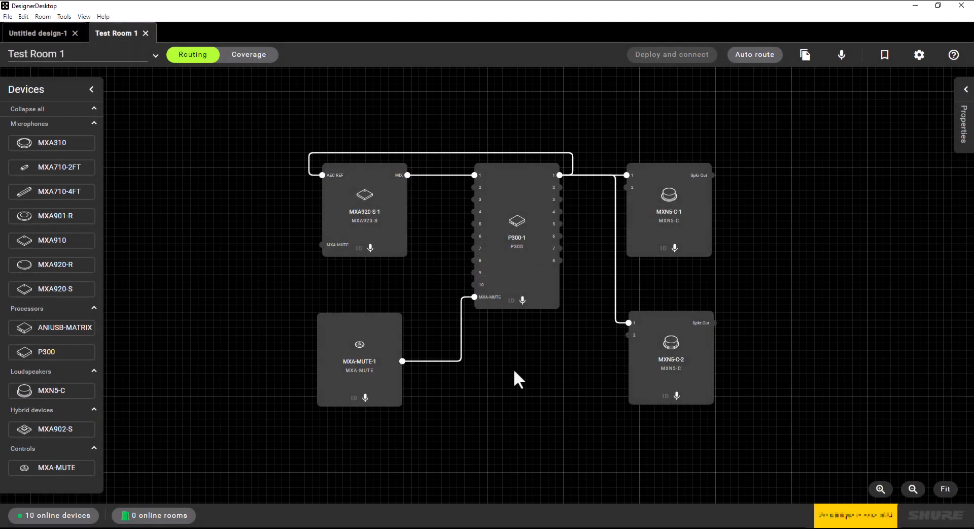
Step: Examine the routed devices one by one: the MXA920-S microphone, P300 processor, both MXN5-C loudspeakers and the MXA-MUTE control
{"action": "left_click", "coordinate": [386, 213]}
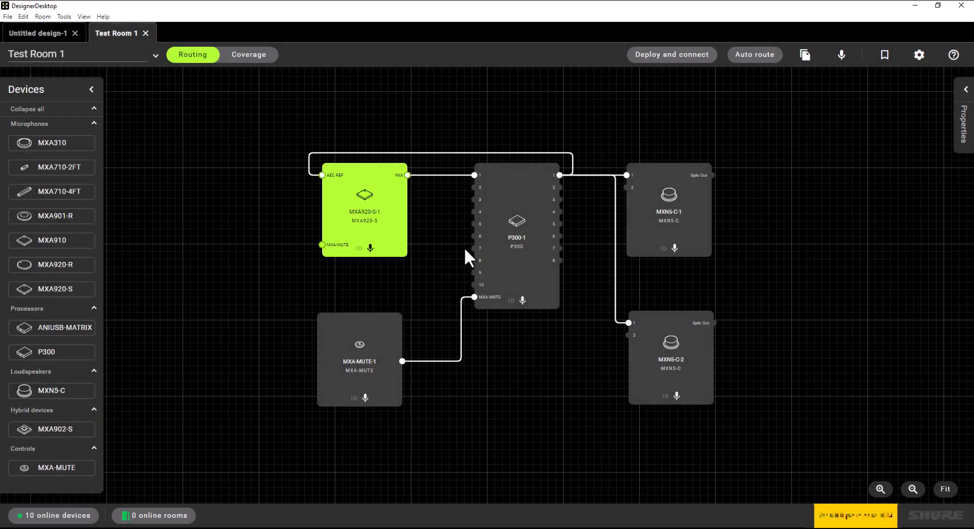
{"action": "left_click", "coordinate": [530, 240]}
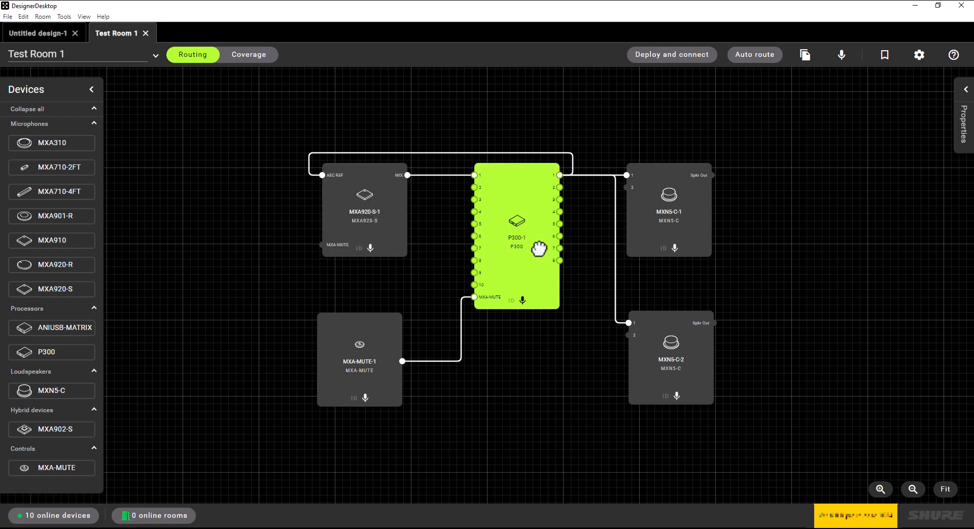
{"action": "left_click", "coordinate": [643, 233]}
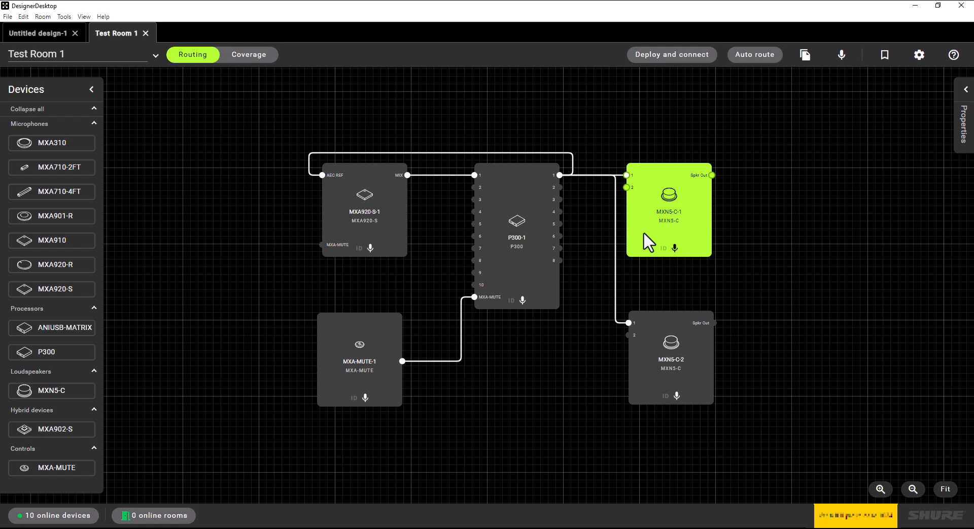
{"action": "left_click", "coordinate": [699, 355]}
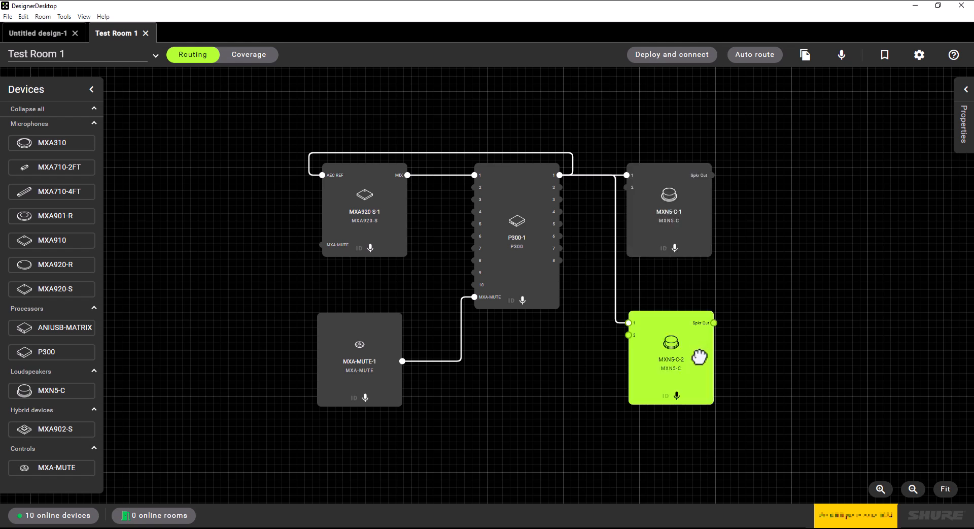
{"action": "left_click", "coordinate": [382, 373]}
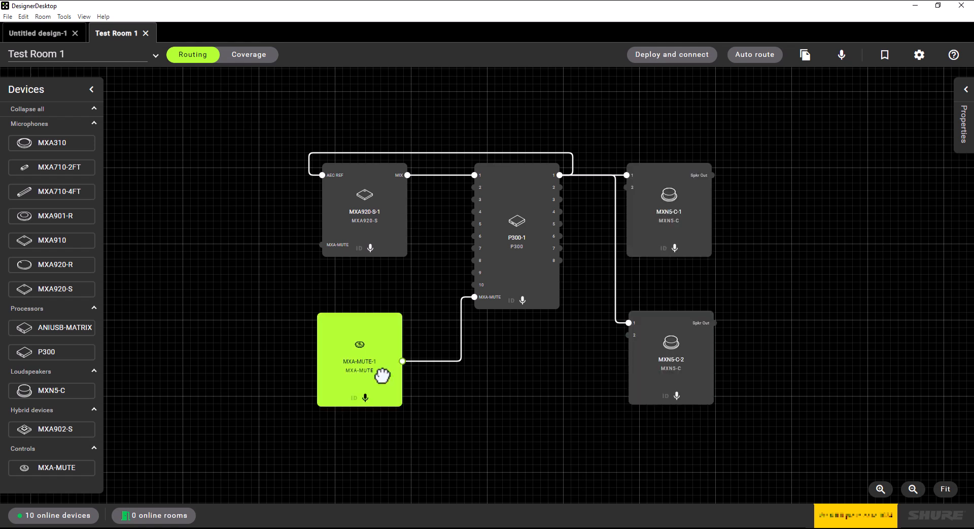
Step: Scale the floor plan image in the coverage view by drawing a reference line along its 8m / 26ft dimension and setting it to 26 ft
{"action": "left_click", "coordinate": [252, 56]}
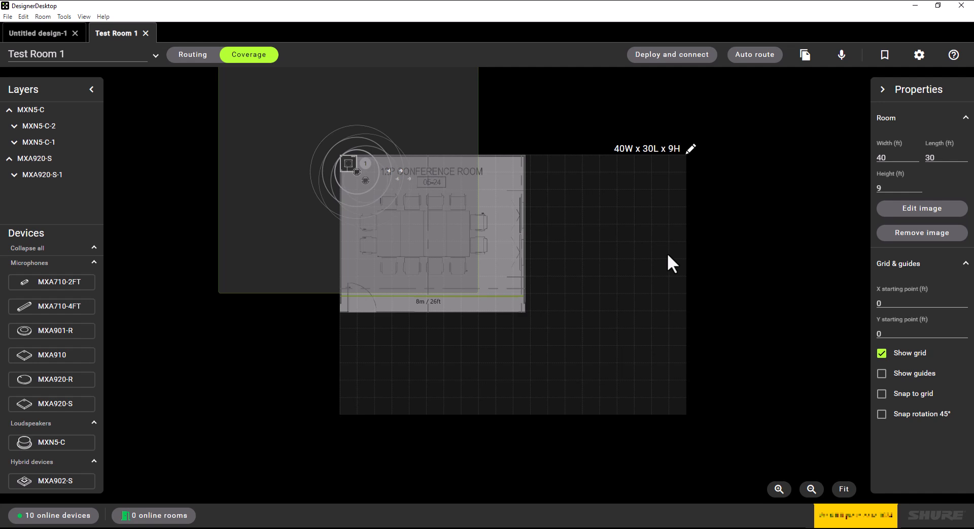
{"action": "left_click", "coordinate": [922, 212]}
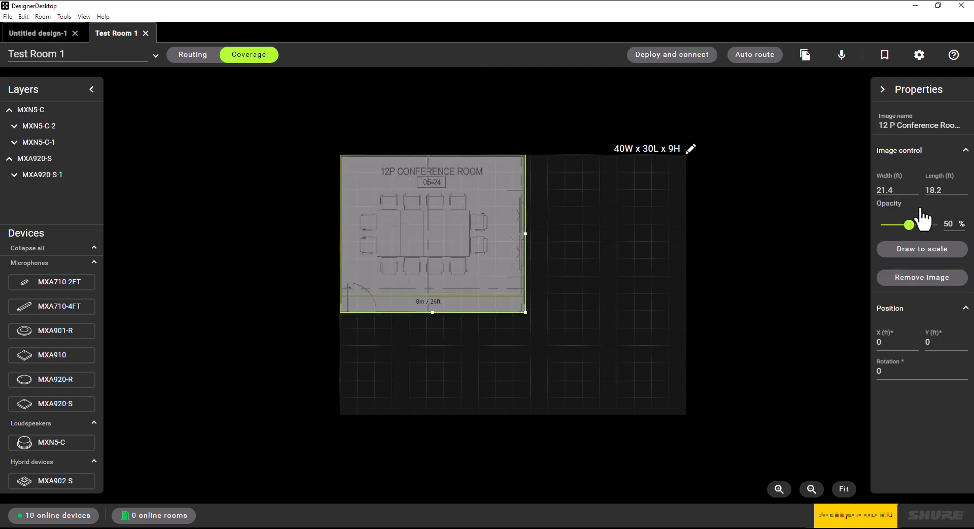
{"action": "left_click", "coordinate": [922, 249]}
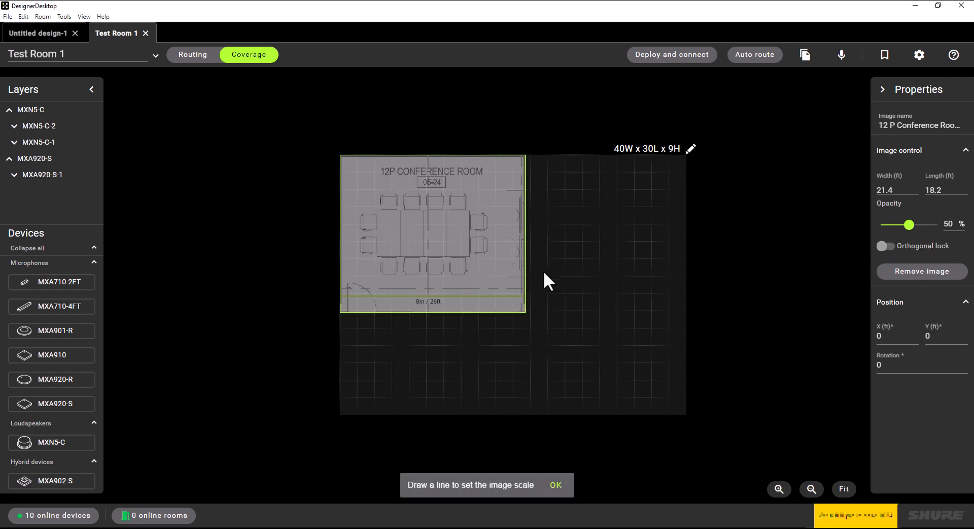
{"action": "left_click_drag", "start_coordinate": [340, 294], "coordinate": [544, 293]}
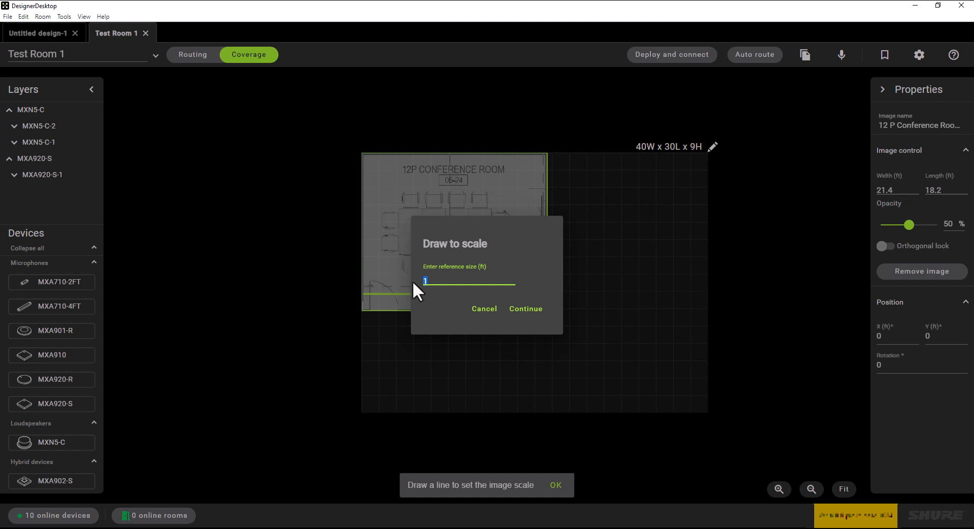
{"action": "type", "text": "26"}
{"action": "left_click", "coordinate": [522, 310]}
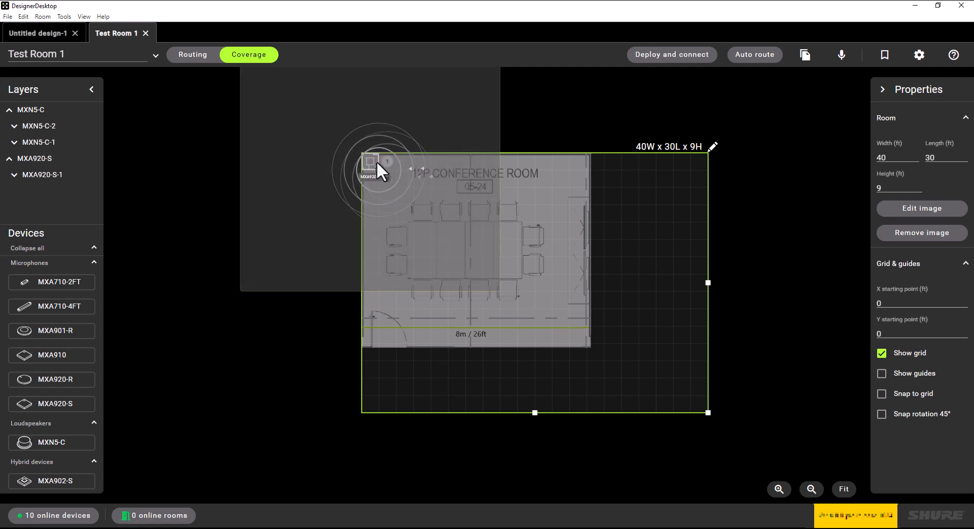
Step: Place the MXA920-S microphone over the conference table and shrink its coverage area to fit inside the room around the table and chairs
{"action": "left_click_drag", "start_coordinate": [370, 162], "coordinate": [498, 245]}
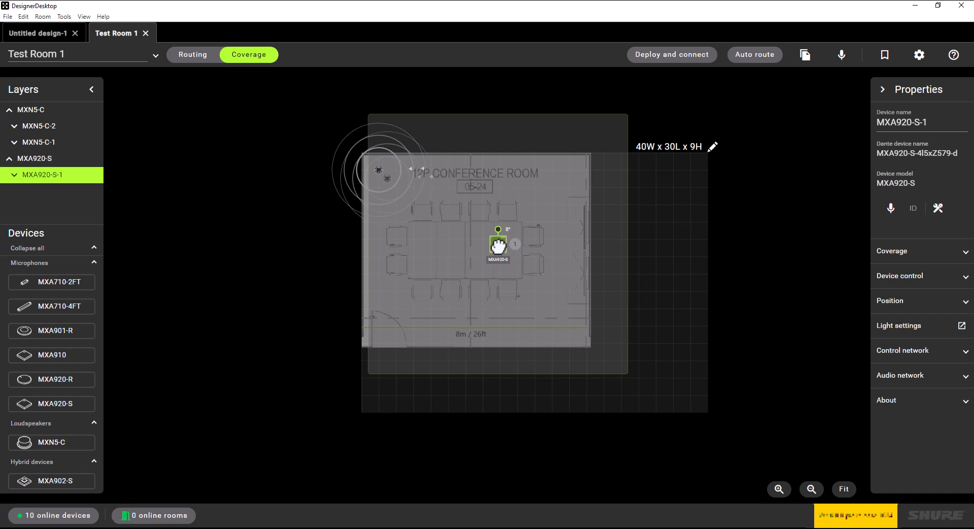
{"action": "left_click_drag", "start_coordinate": [499, 245], "coordinate": [498, 246]}
{"action": "left_click", "coordinate": [597, 241]}
{"action": "left_click_drag", "start_coordinate": [627, 246], "coordinate": [581, 248]}
{"action": "left_click_drag", "start_coordinate": [476, 118], "coordinate": [480, 190]}
{"action": "left_click_drag", "start_coordinate": [478, 382], "coordinate": [472, 327]}
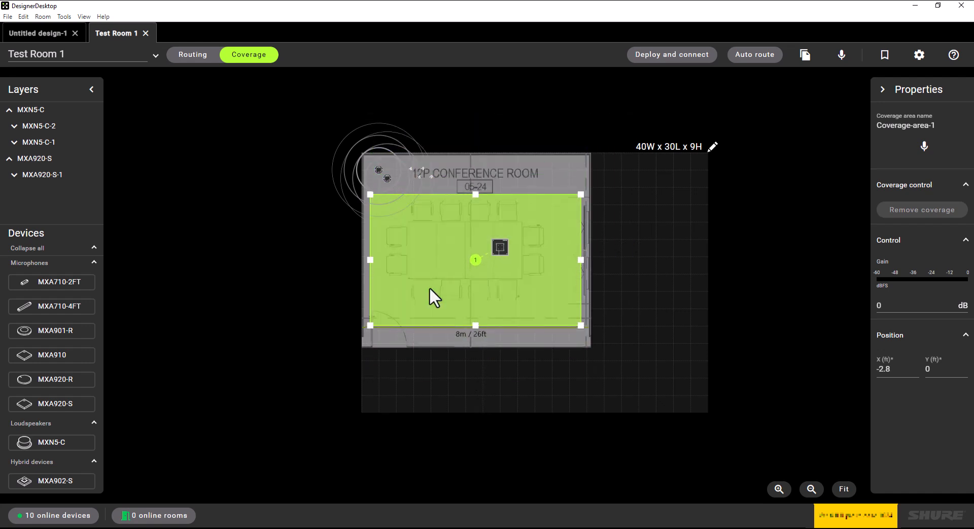
Step: Place MXN5-C-2 and MXN5-C-1 over opposite ends of the conference table and save the design
{"action": "left_click_drag", "start_coordinate": [388, 177], "coordinate": [521, 245]}
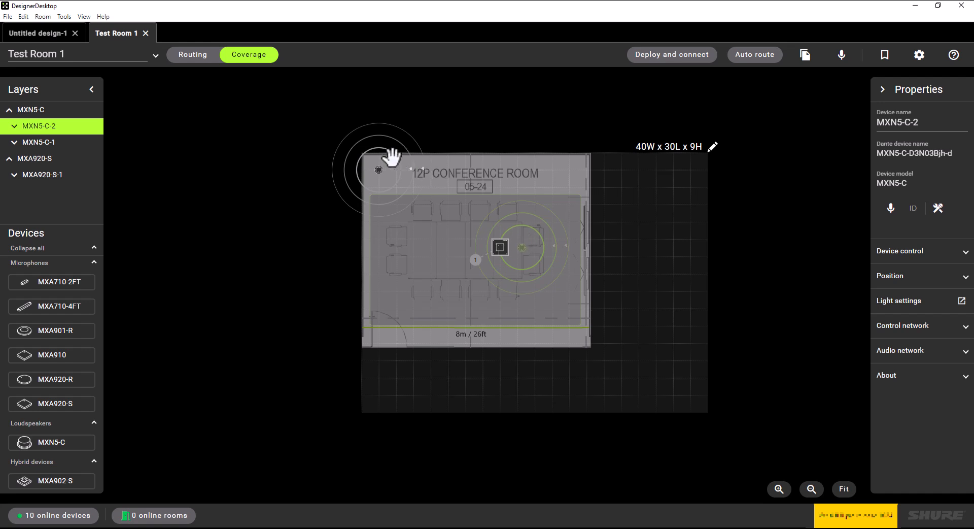
{"action": "left_click", "coordinate": [379, 170]}
{"action": "left_click_drag", "start_coordinate": [400, 232], "coordinate": [421, 252]}
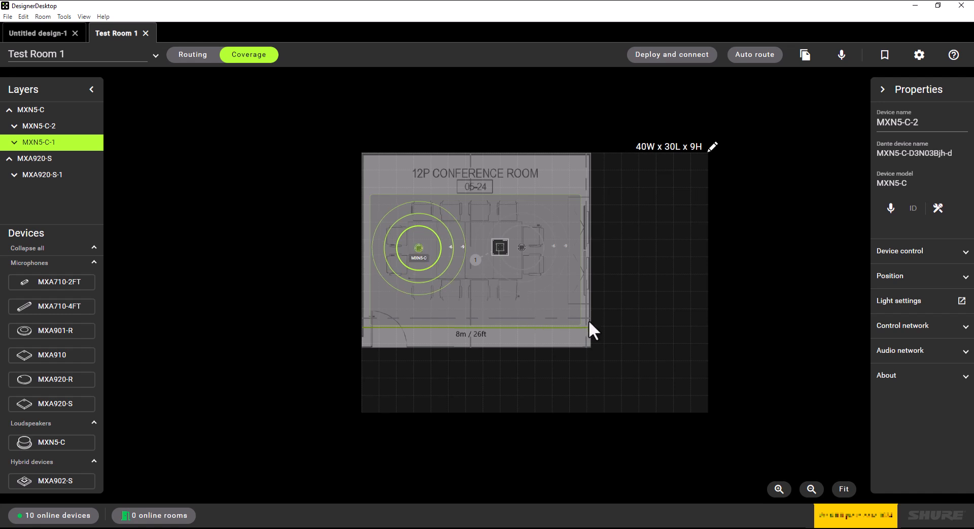
{"action": "left_click", "coordinate": [616, 317]}
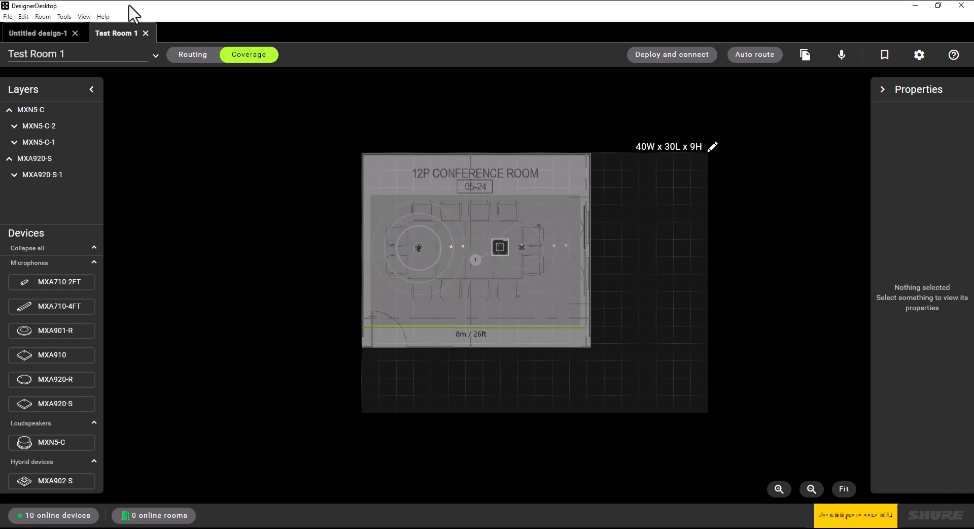
{"action": "left_click", "coordinate": [8, 17]}
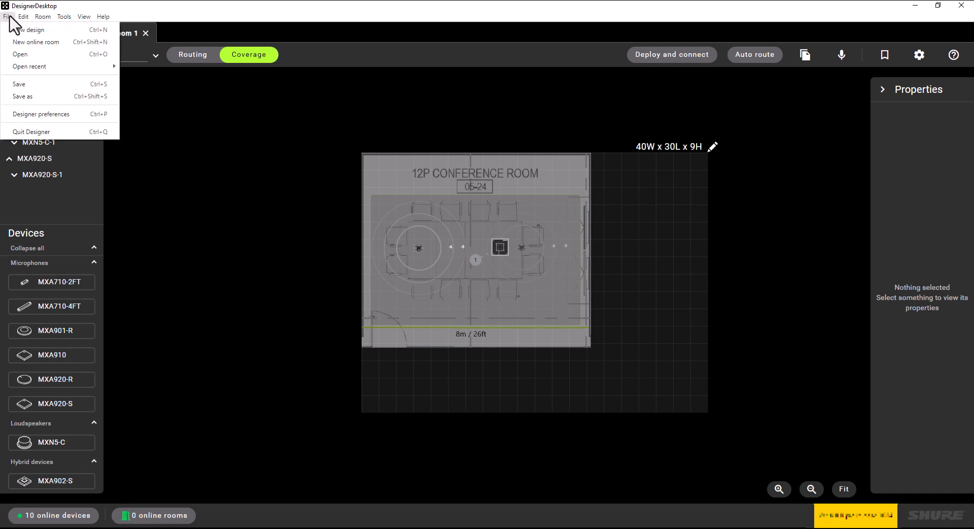
{"action": "left_click", "coordinate": [16, 82]}
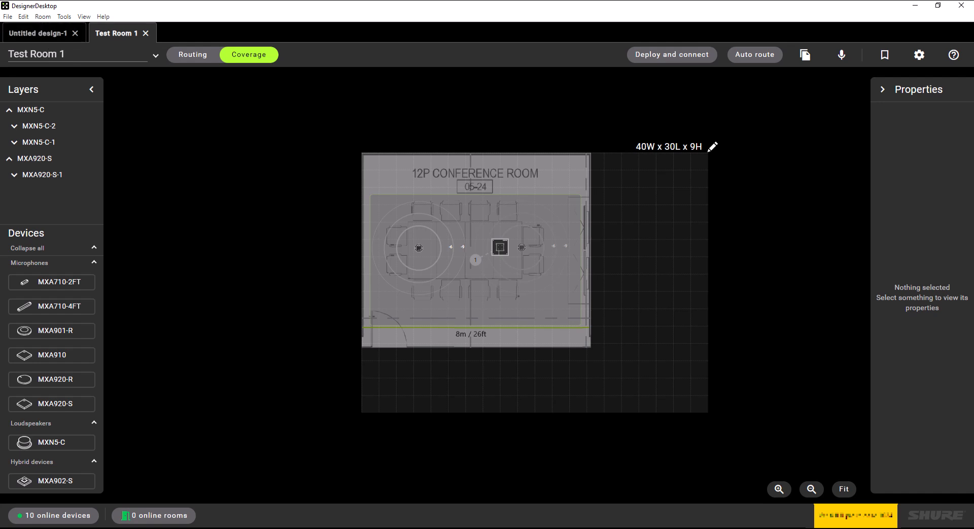
Step: Check the Designer Files folder for the saved Test Room 1 file without opening any room
{"action": "left_click", "coordinate": [7, 16]}
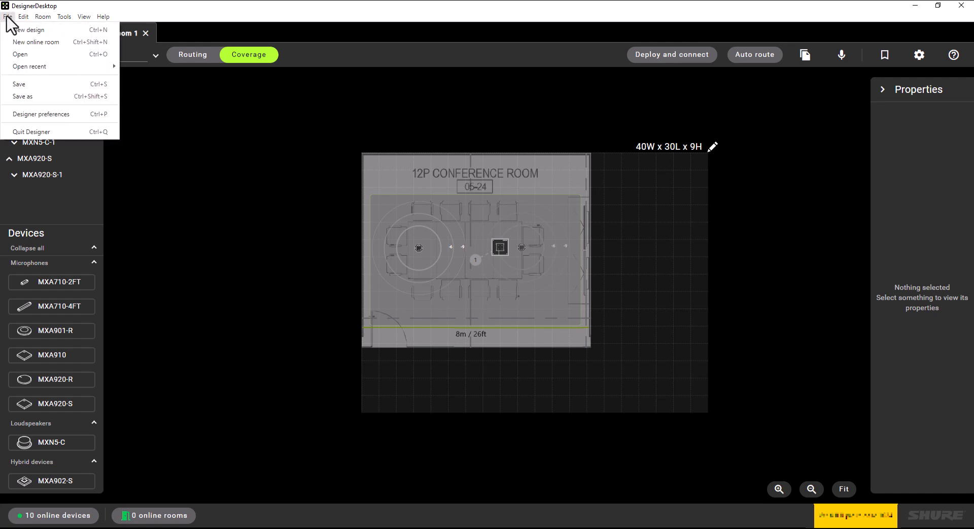
{"action": "left_click", "coordinate": [21, 55]}
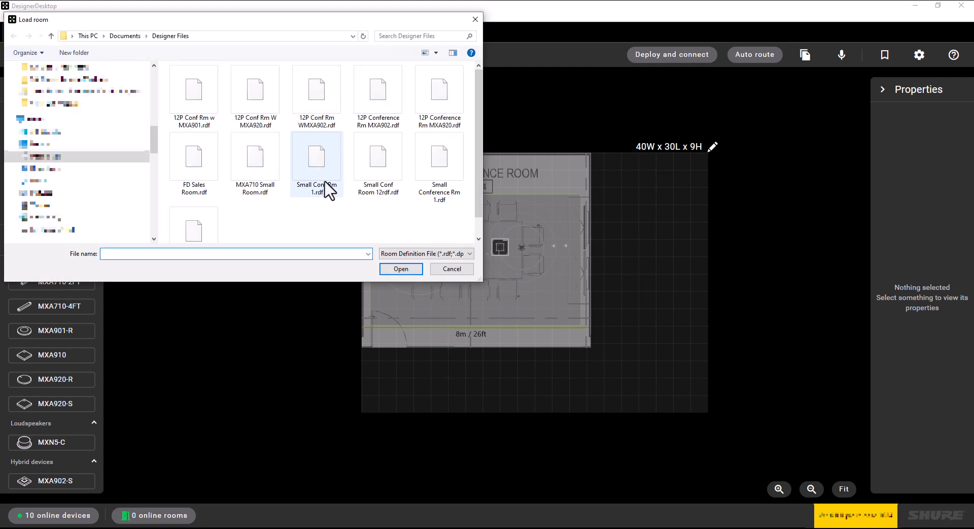
{"action": "scroll", "coordinate": [331, 199], "scroll_direction": "down", "scroll_amount": 1}
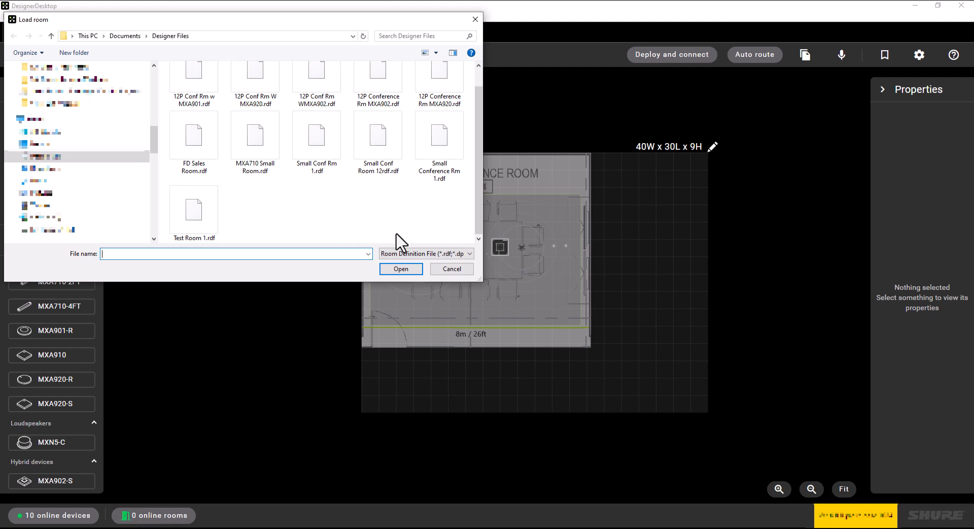
{"action": "left_click", "coordinate": [446, 270]}
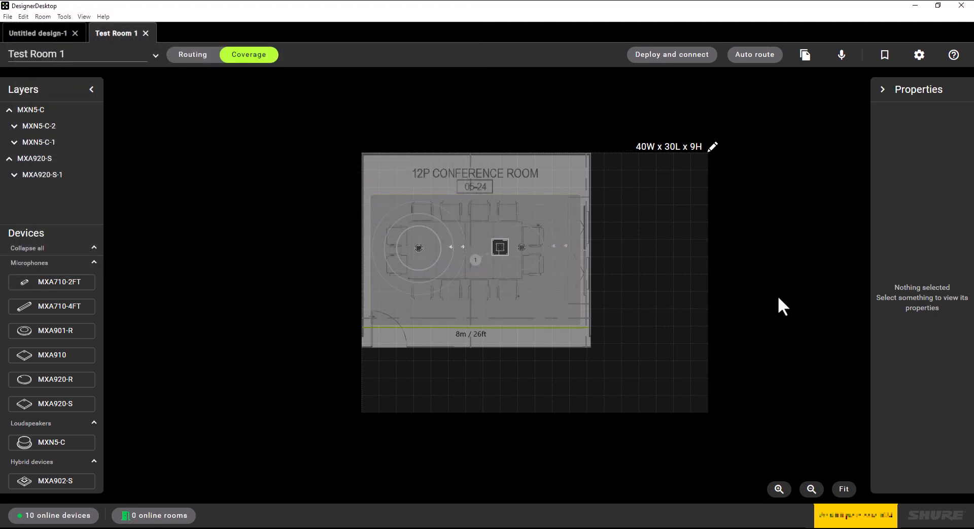